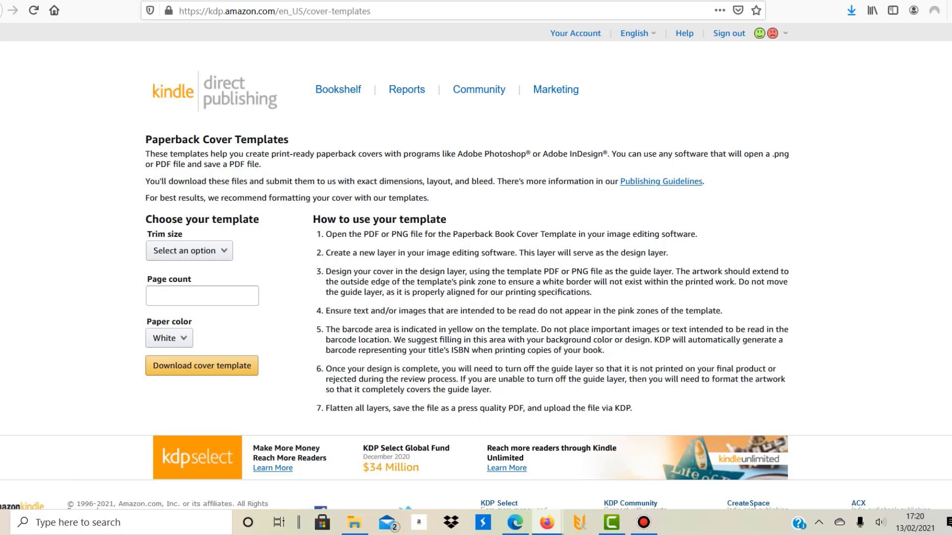
Step: Set the KDP cover template to a 6 x 9 in trim size with 140 pages
{"action": "left_click", "coordinate": [189, 251]}
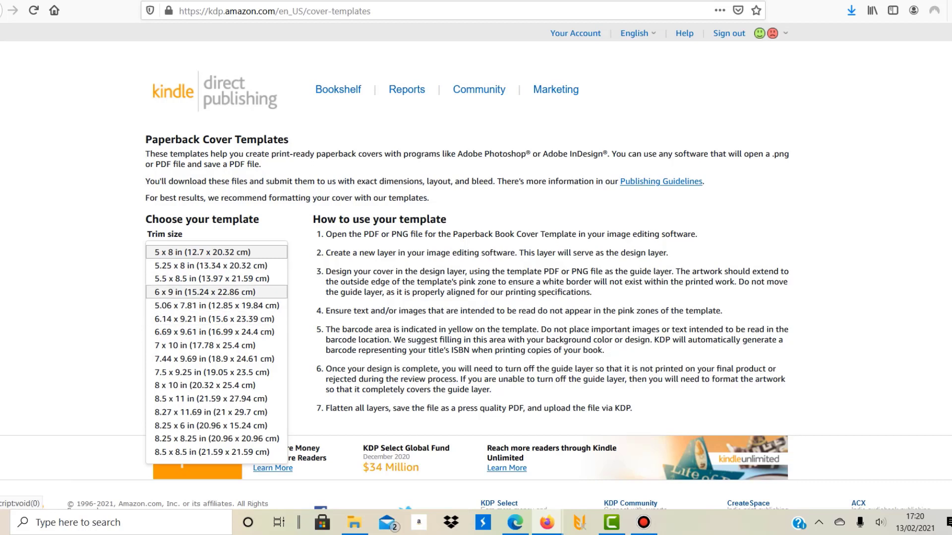
{"action": "key", "text": "Return"}
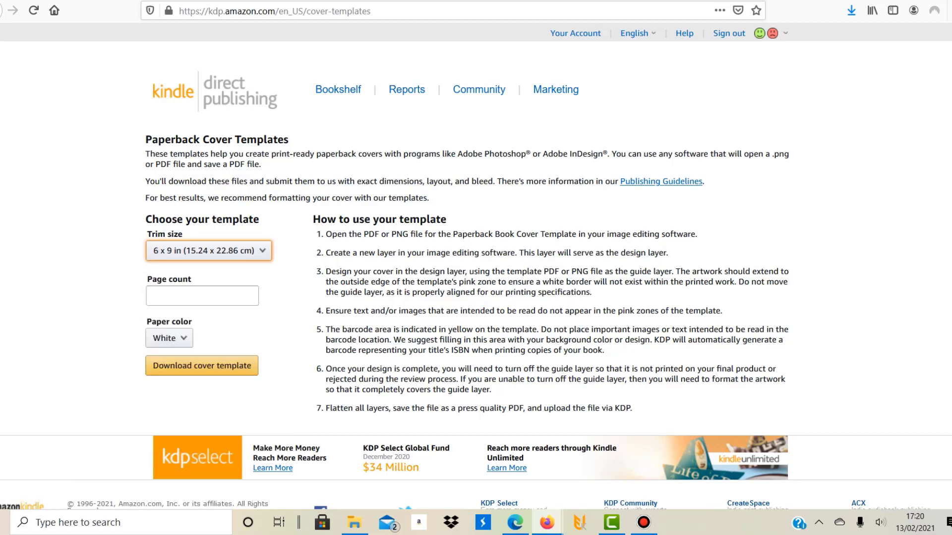
{"action": "left_click", "coordinate": [202, 296]}
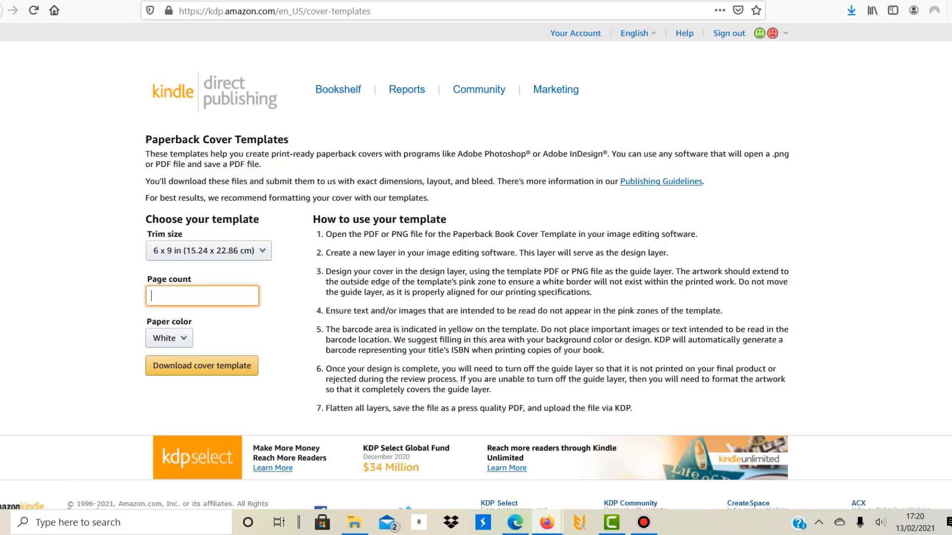
{"action": "type", "text": "140"}
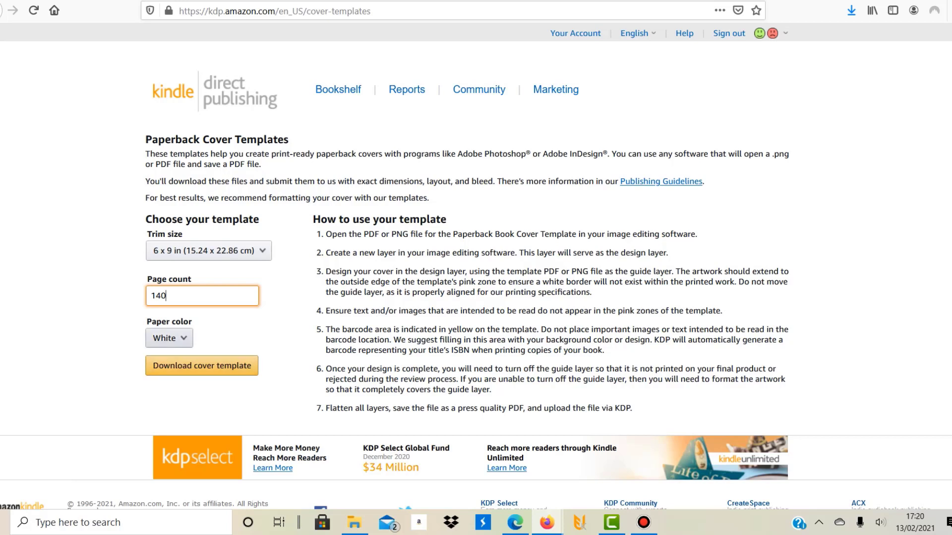
Step: Keep White paper color and download the cover template BookCover6x9_BW_140.zip
{"action": "left_click", "coordinate": [169, 338]}
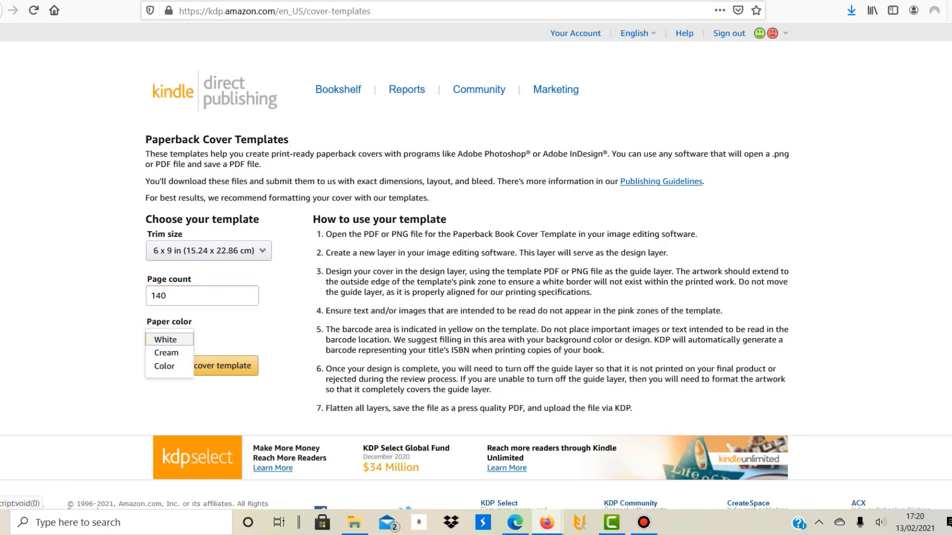
{"action": "key", "text": "Return"}
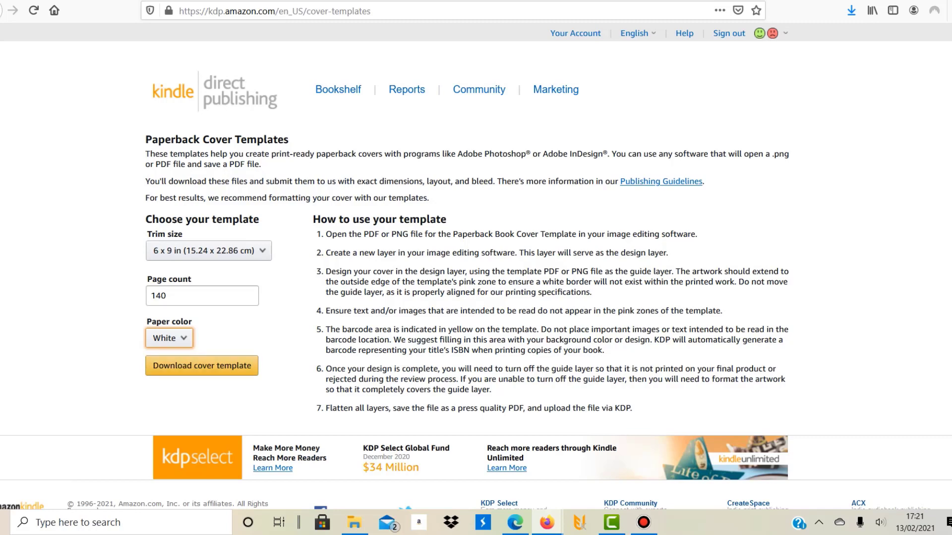
{"action": "key", "text": "Tab"}
{"action": "key", "text": "Return"}
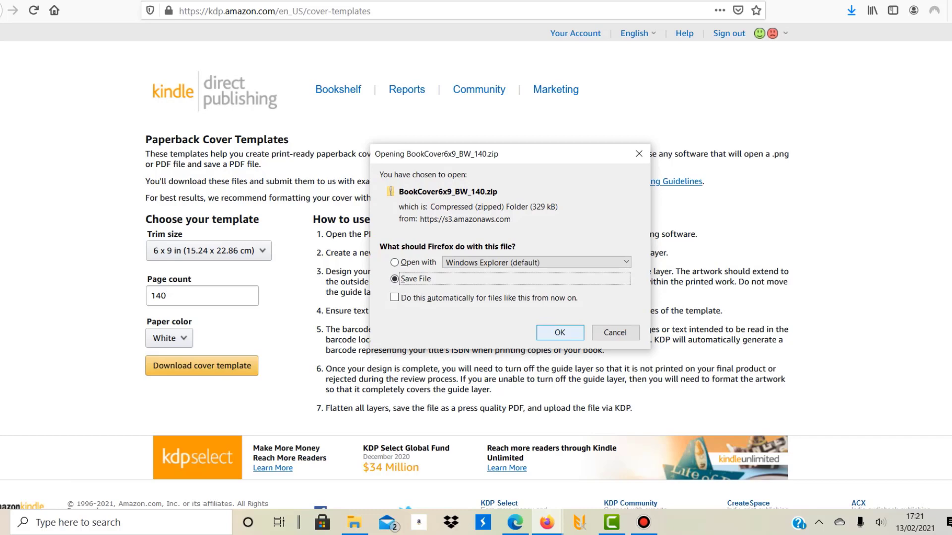
Step: Extract the 6x9_BW_140 PNG from the zip into Downloads and confirm it is 3770 × 2775 pixels
{"action": "key", "text": "Return"}
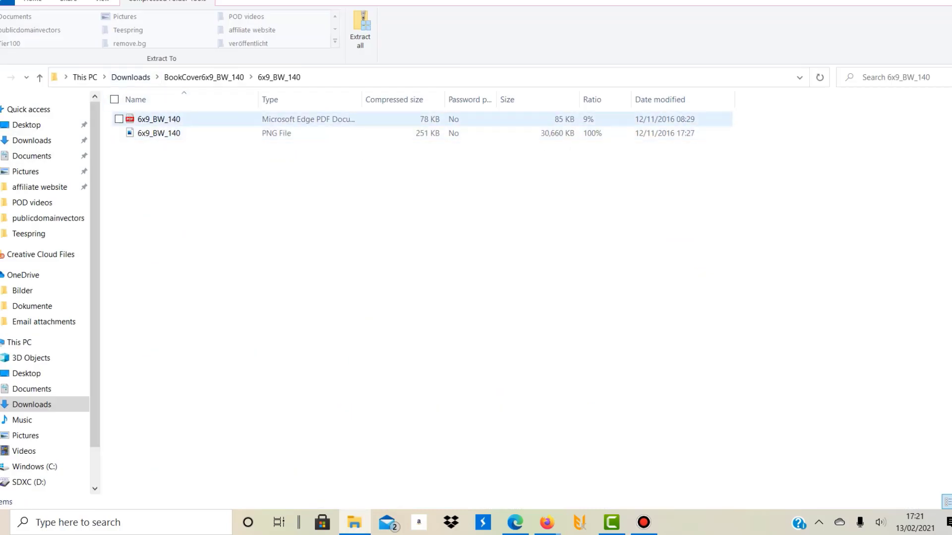
{"action": "left_click", "coordinate": [159, 133]}
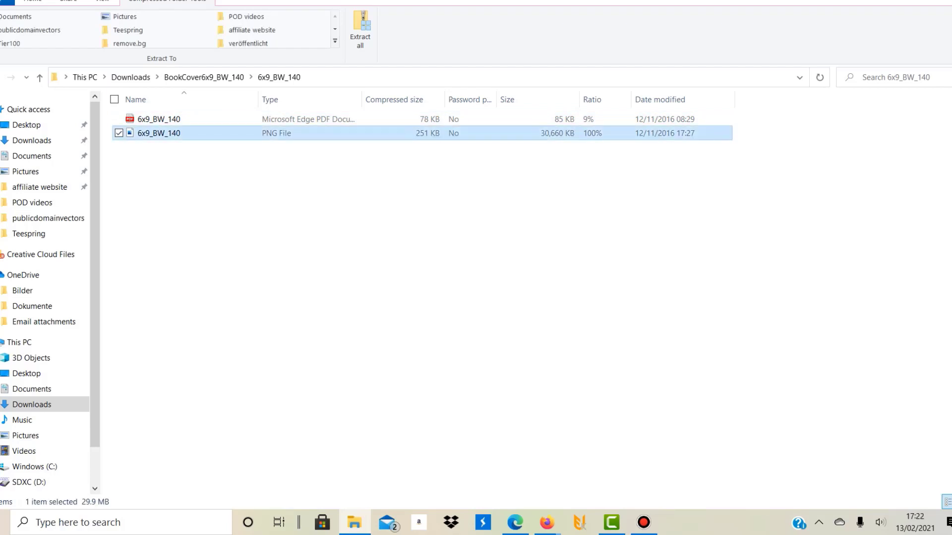
{"action": "left_click", "coordinate": [131, 77]}
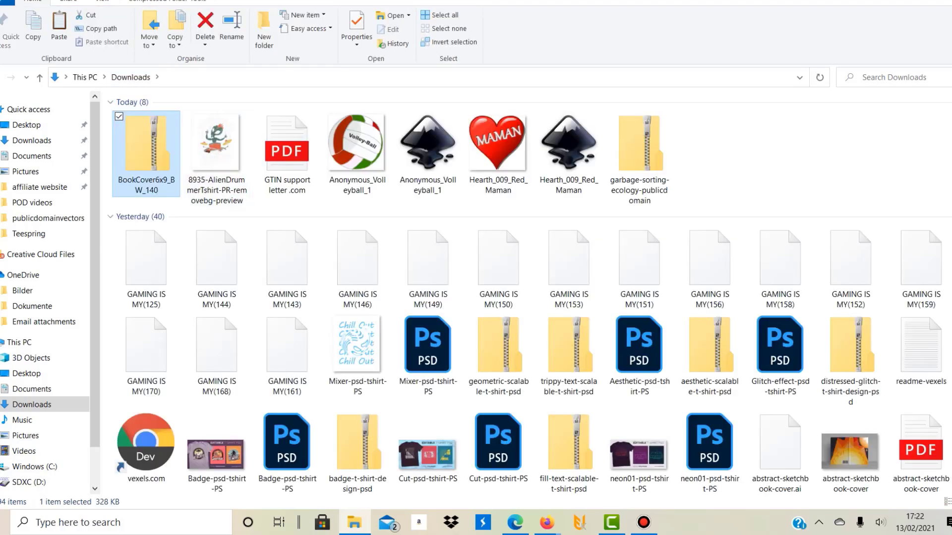
{"action": "key", "text": "ctrl+v"}
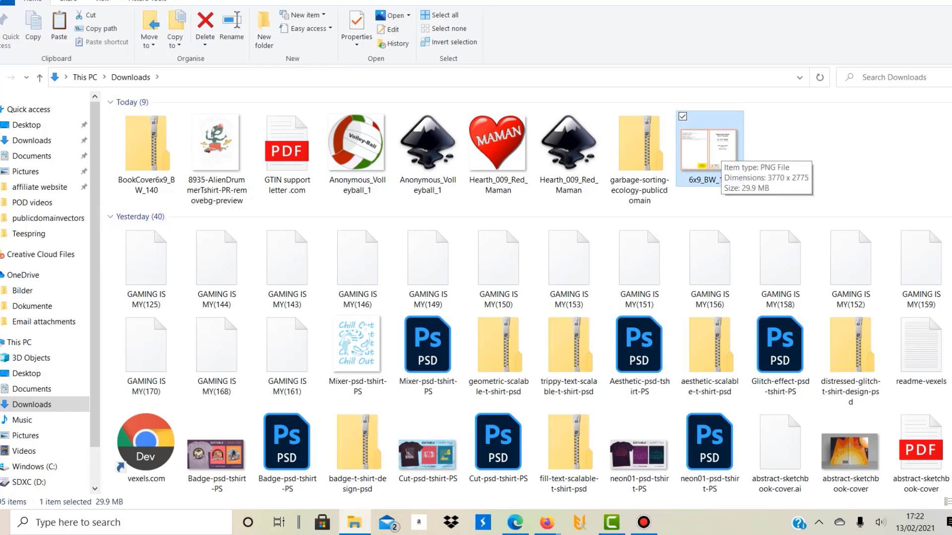
{"action": "key", "text": "alt+Return"}
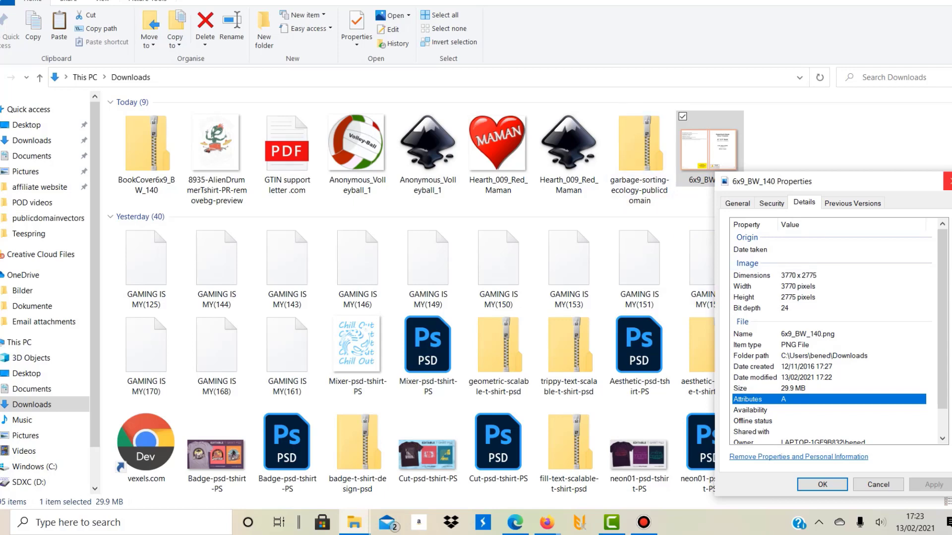
{"action": "key", "text": "Return"}
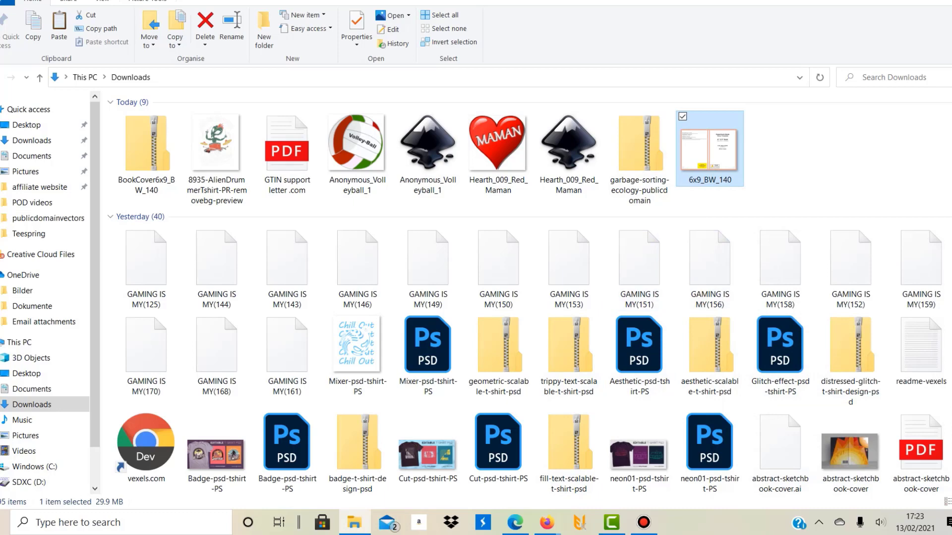
Step: Create a custom-size blank Canva design of 3770 × 2775 px
{"action": "left_click", "coordinate": [547, 522]}
{"action": "left_click", "coordinate": [872, 47]}
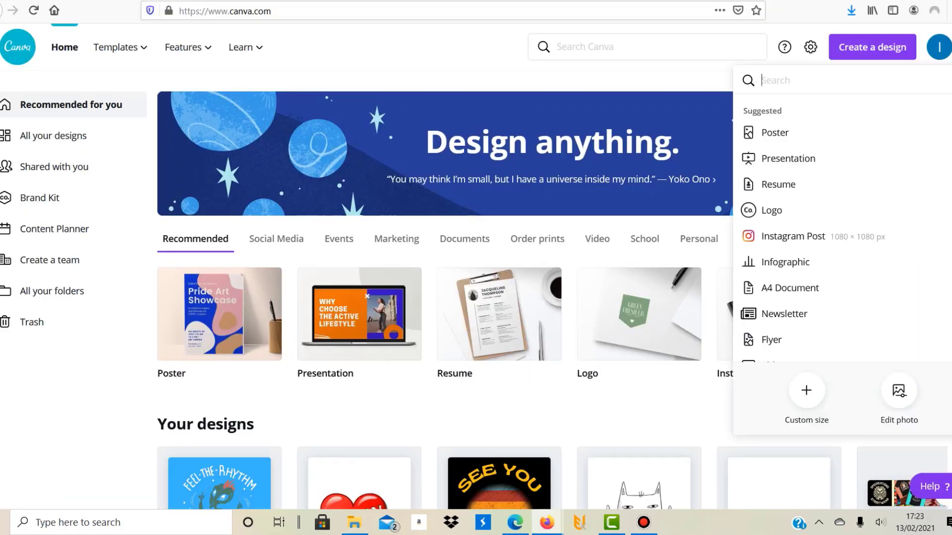
{"action": "left_click", "coordinate": [807, 390]}
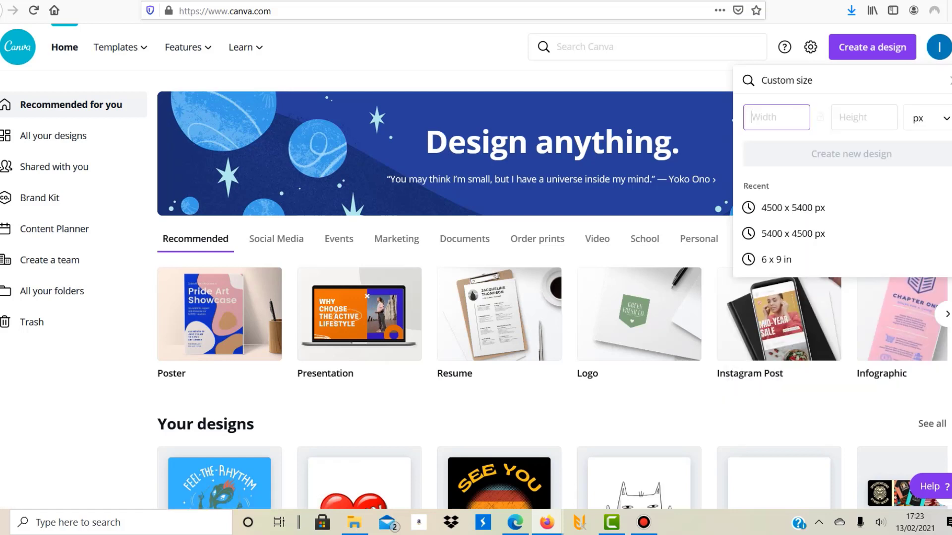
{"action": "type", "text": "3770"}
{"action": "key", "text": "Tab"}
{"action": "type", "text": "2775"}
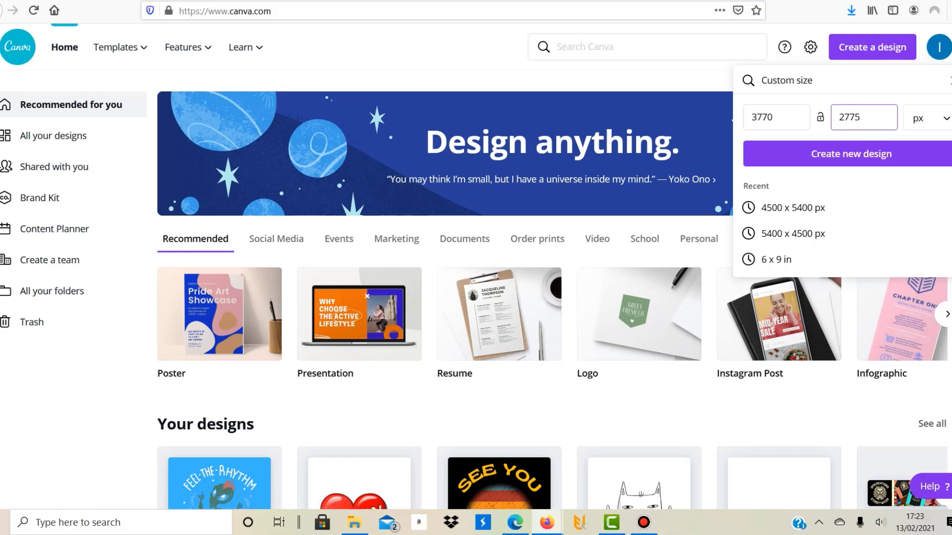
{"action": "left_click", "coordinate": [924, 118]}
{"action": "left_click", "coordinate": [898, 119]}
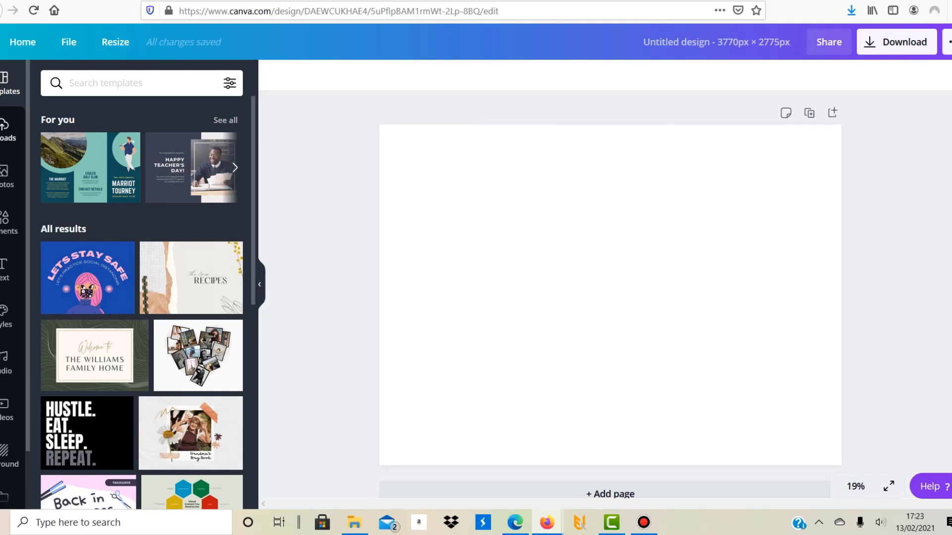
Step: Add the 6x9_BW_140 template from Uploads and stretch it to cover the whole page
{"action": "left_click", "coordinate": [5, 128]}
{"action": "left_click", "coordinate": [142, 114]}
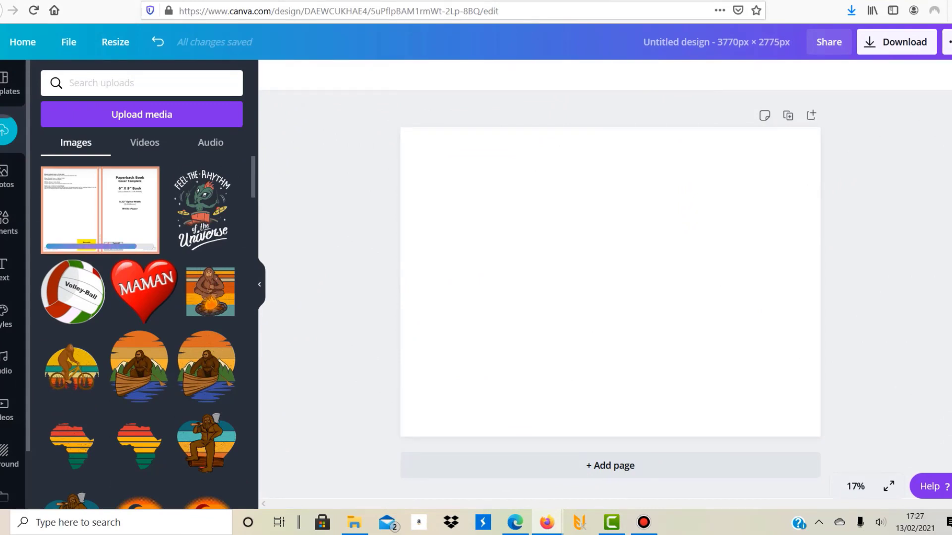
{"action": "left_click", "coordinate": [100, 211]}
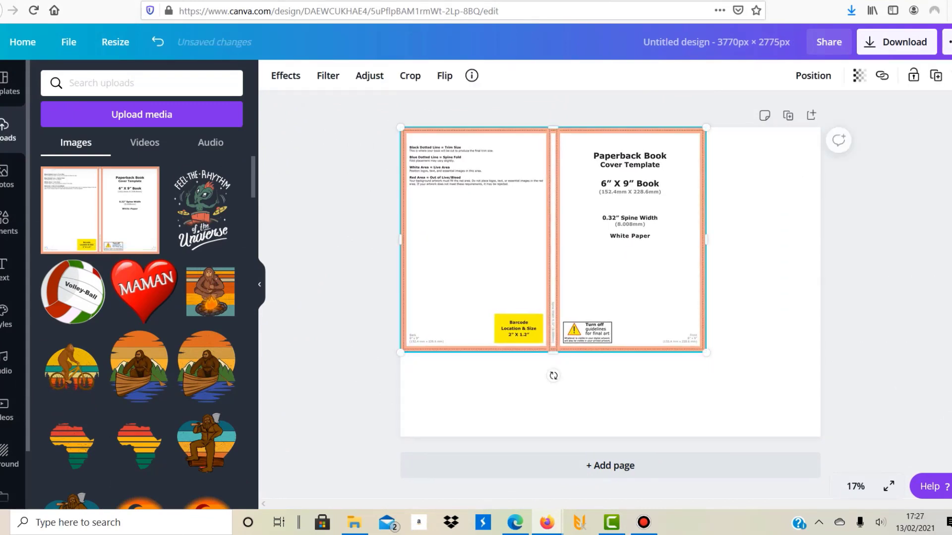
{"action": "left_click_drag", "start_coordinate": [706, 352], "coordinate": [821, 437]}
{"action": "key", "text": "Escape"}
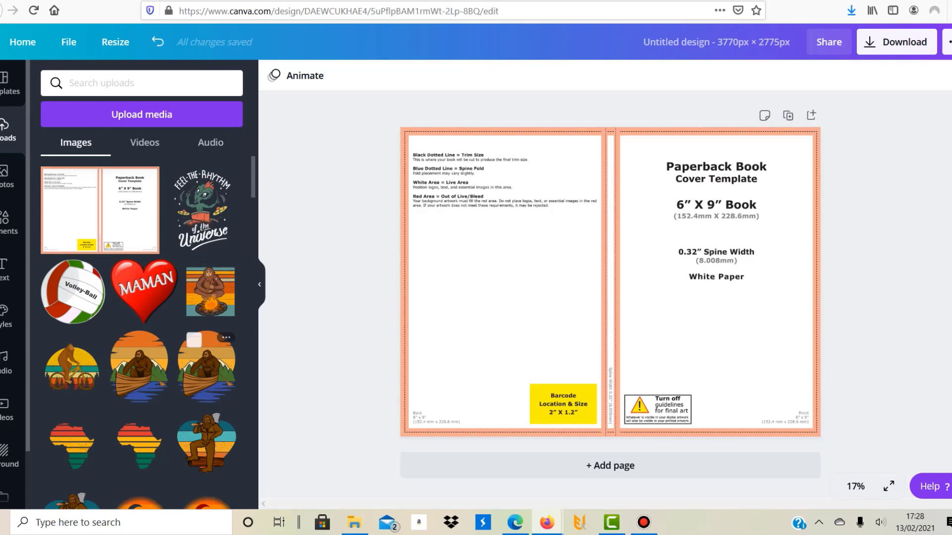
Step: Place and shrink the bigfoot canoe art on the front cover, restoring the accidentally deleted template
{"action": "left_click_drag", "start_coordinate": [206, 365], "coordinate": [707, 282]}
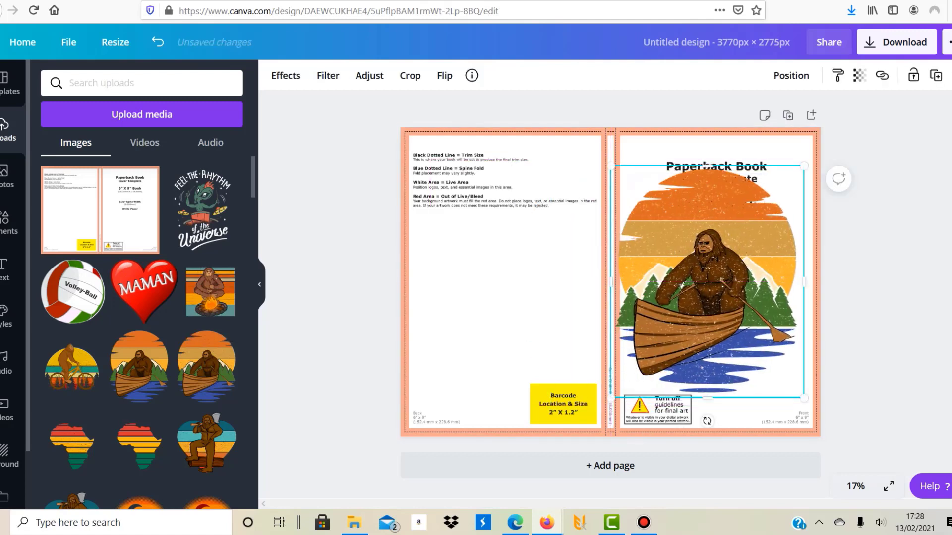
{"action": "left_click_drag", "start_coordinate": [804, 398], "coordinate": [781, 371]}
{"action": "left_click_drag", "start_coordinate": [709, 271], "coordinate": [720, 287]}
{"action": "key", "text": "Escape"}
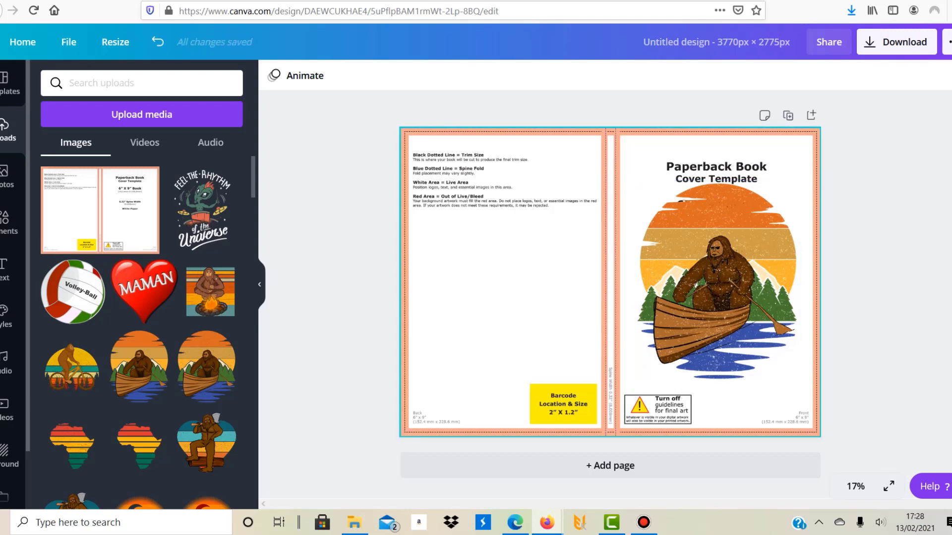
{"action": "key", "text": "Tab"}
{"action": "key", "text": "Delete"}
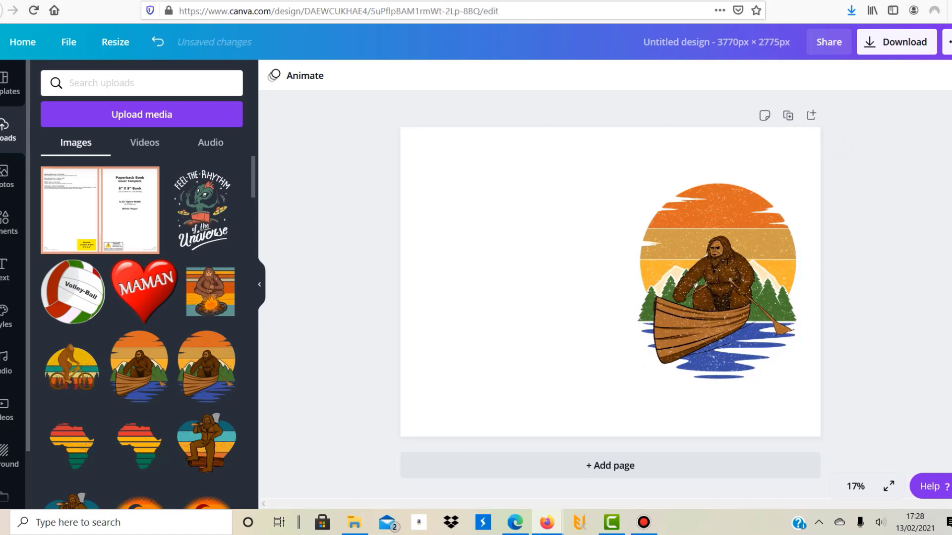
{"action": "key", "text": "ctrl+z"}
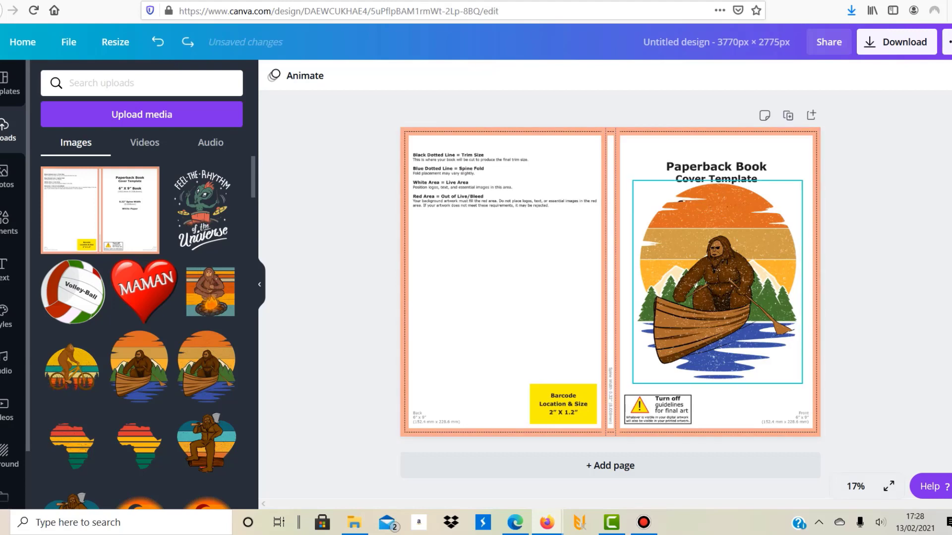
Step: Move the canoe art around, undo another template deletion, then delete the canoe artwork
{"action": "left_click_drag", "start_coordinate": [718, 298], "coordinate": [611, 297]}
{"action": "left_click", "coordinate": [718, 297]}
{"action": "key", "text": "Delete"}
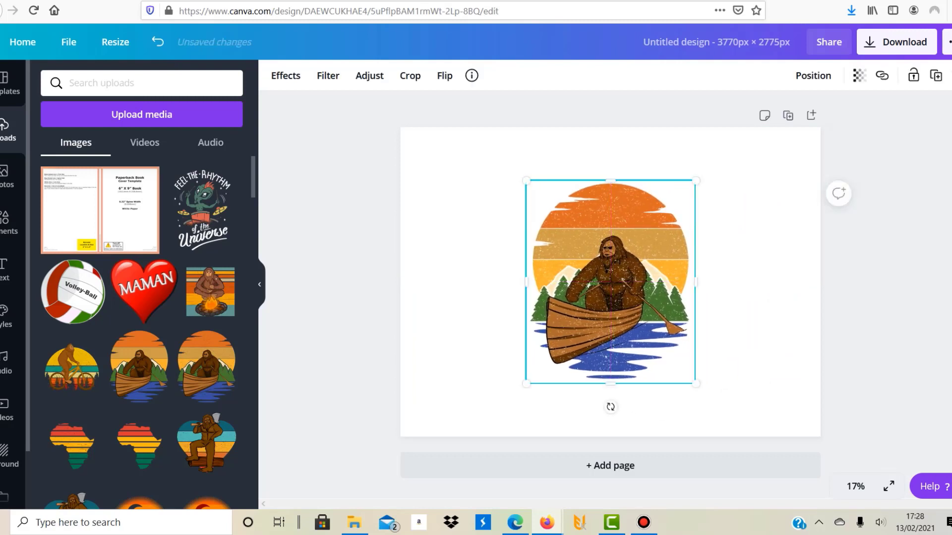
{"action": "key", "text": "ctrl+z"}
{"action": "key", "text": "ctrl+z"}
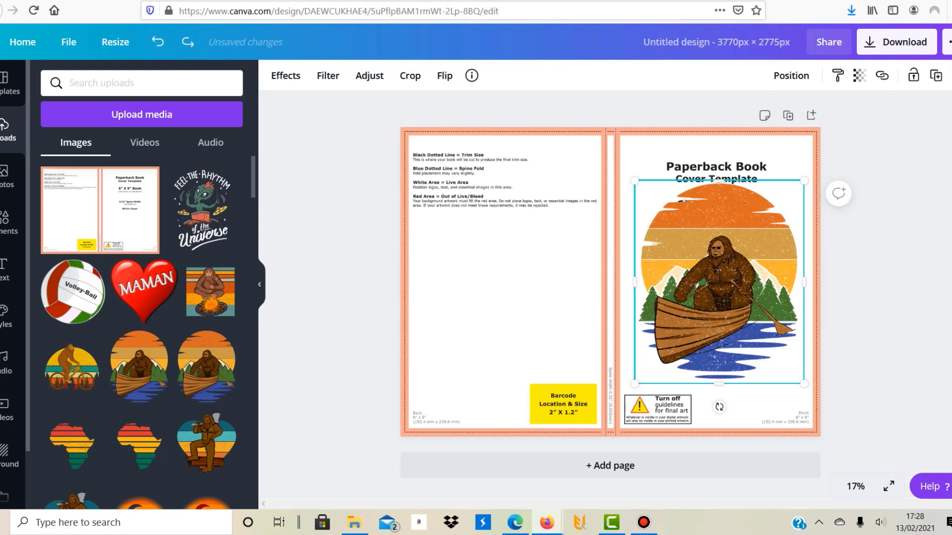
{"action": "key", "text": "ctrl+y"}
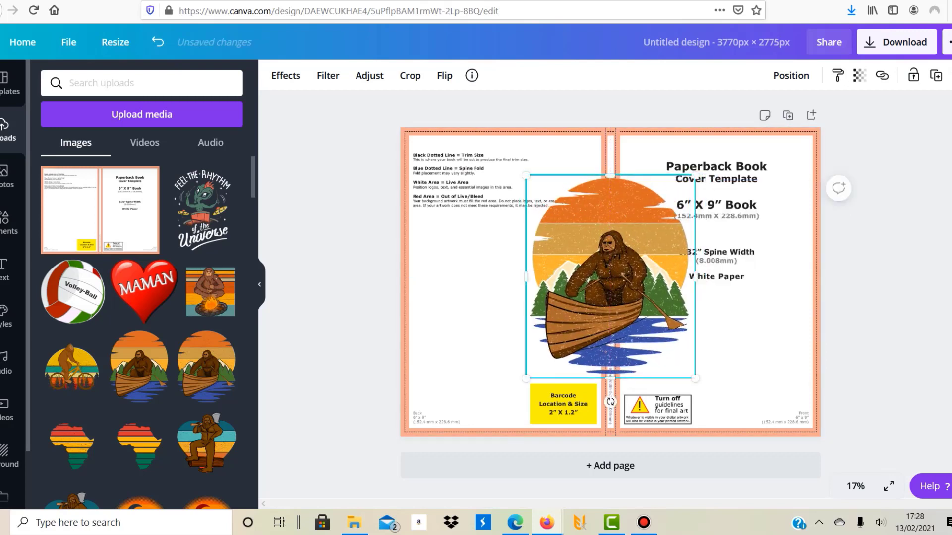
{"action": "left_click_drag", "start_coordinate": [610, 278], "coordinate": [716, 246]}
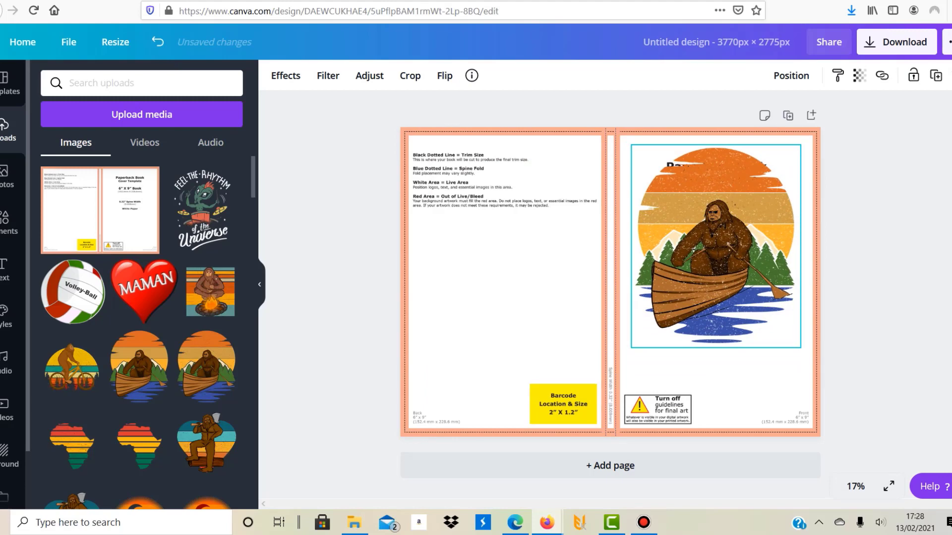
{"action": "left_click_drag", "start_coordinate": [716, 245], "coordinate": [719, 270]}
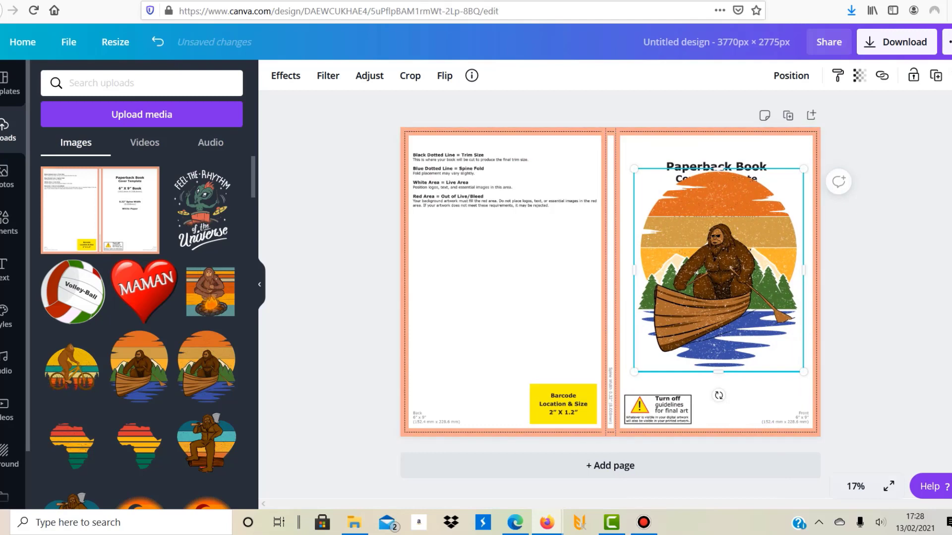
{"action": "key", "text": "Delete"}
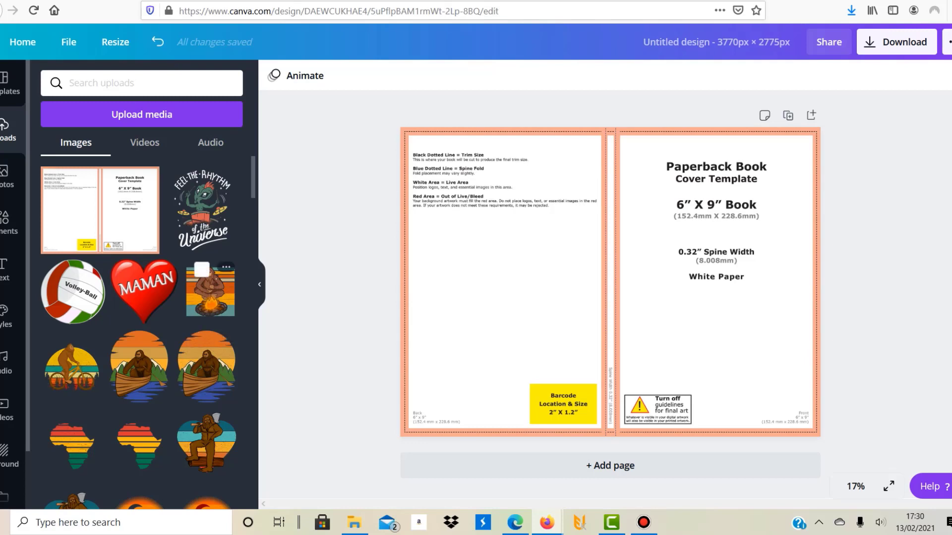
{"action": "left_click", "coordinate": [210, 292]}
{"action": "left_click_drag", "start_coordinate": [611, 282], "coordinate": [724, 221]}
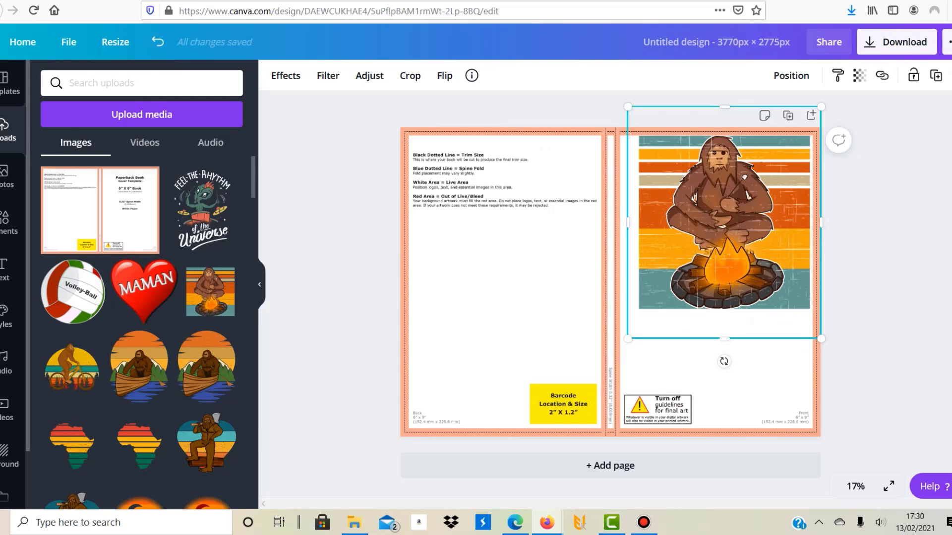
{"action": "key", "text": "shift+Down"}
{"action": "key", "text": "shift+Down"}
{"action": "key", "text": "shift+Down"}
{"action": "key", "text": "shift+Down"}
{"action": "key", "text": "shift+Down"}
{"action": "key", "text": "shift+Down"}
{"action": "key", "text": "shift+Down"}
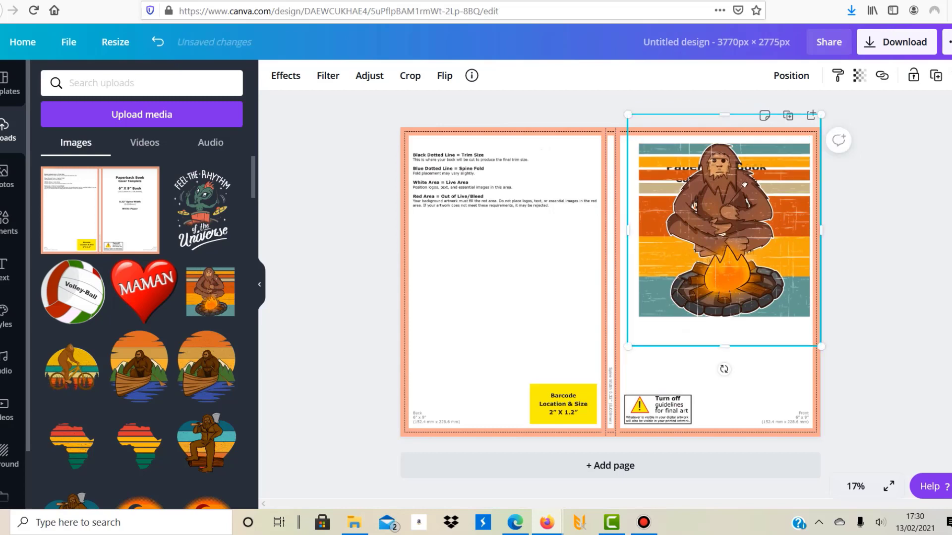
{"action": "key", "text": "Delete"}
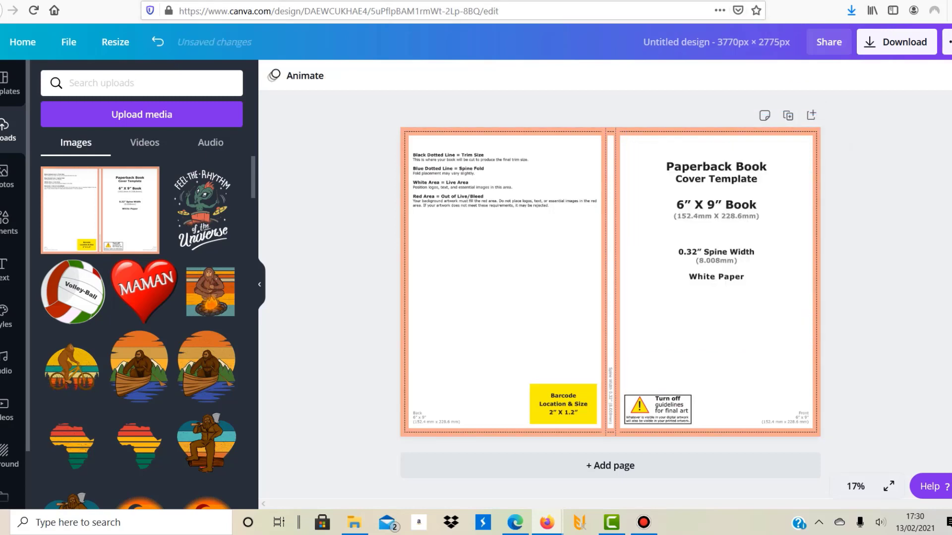
{"action": "right_click", "coordinate": [0, 0]}
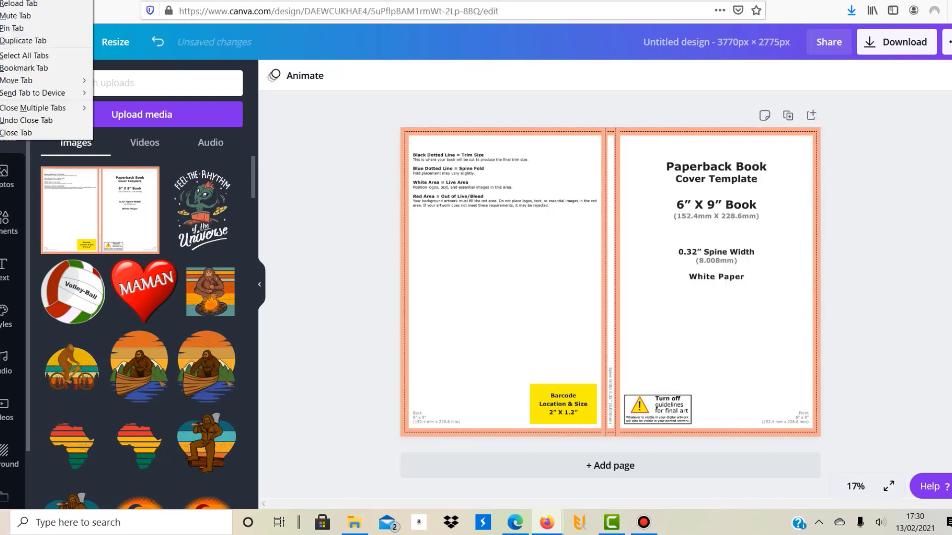
{"action": "key", "text": "Escape"}
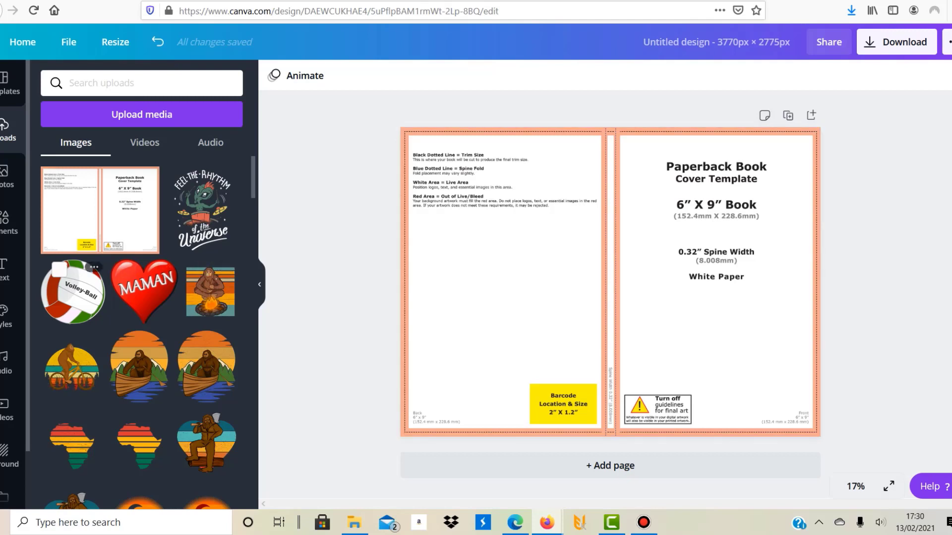
Step: Place the red MAMAN heart from Uploads on the front cover and size it down
{"action": "left_click_drag", "start_coordinate": [143, 293], "coordinate": [610, 283]}
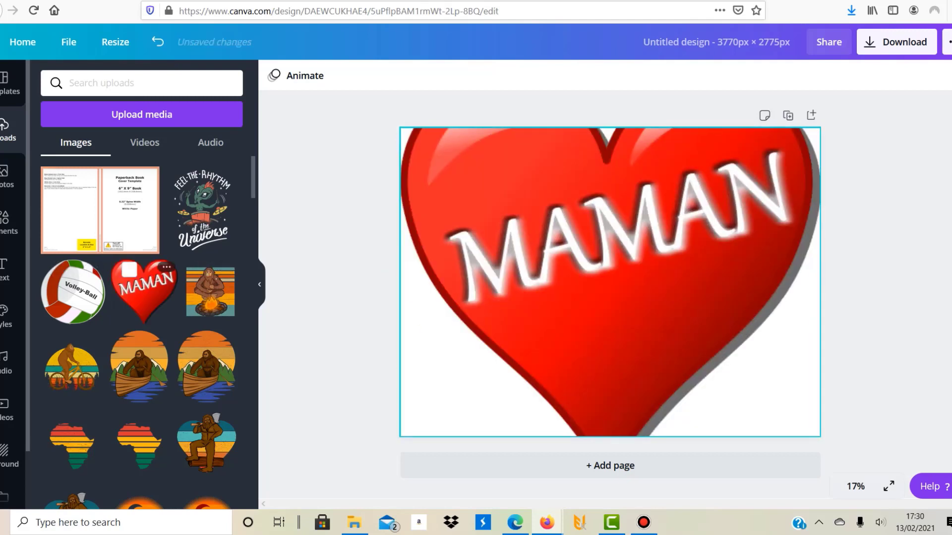
{"action": "left_click", "coordinate": [158, 42]}
{"action": "left_click_drag", "start_coordinate": [143, 293], "coordinate": [710, 238]}
{"action": "left_click_drag", "start_coordinate": [620, 326], "coordinate": [676, 281]}
{"action": "left_click_drag", "start_coordinate": [736, 216], "coordinate": [711, 325]}
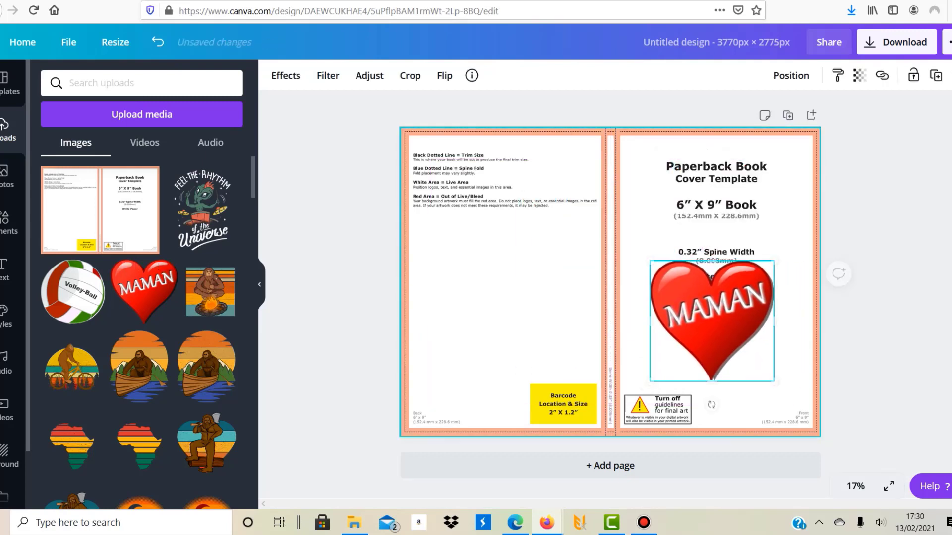
Step: Add large COFFEE PLEASE text at the top of the front cover, then enlarge and centre the heart
{"action": "left_click", "coordinate": [6, 270]}
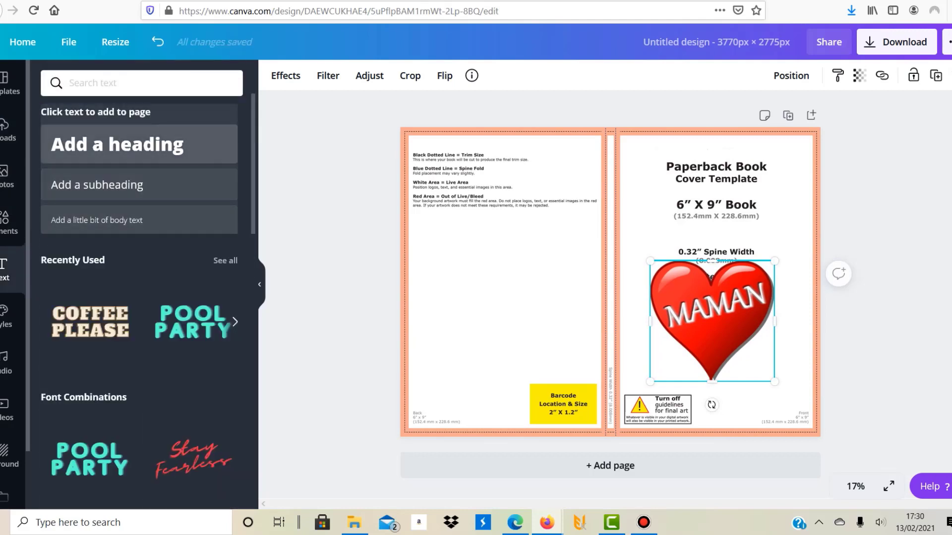
{"action": "left_click", "coordinate": [90, 322]}
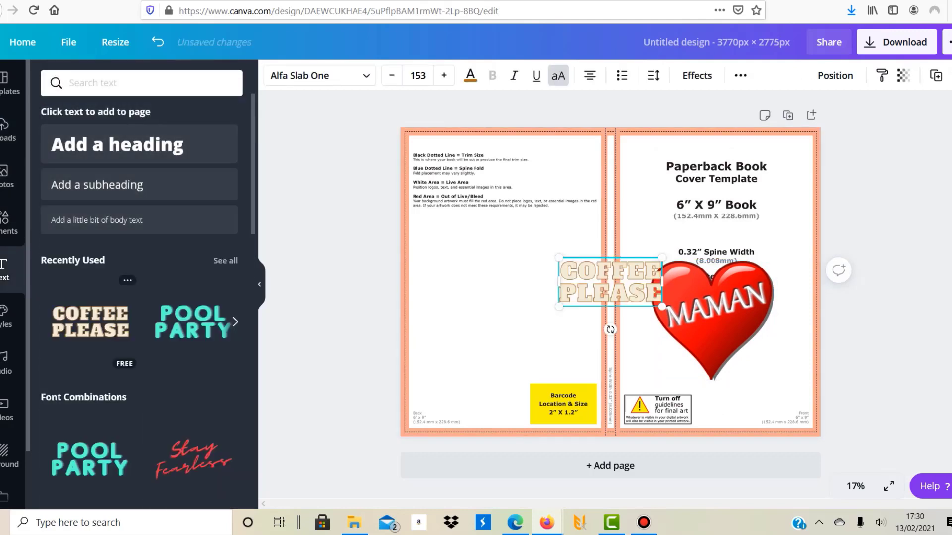
{"action": "left_click_drag", "start_coordinate": [608, 287], "coordinate": [685, 175]}
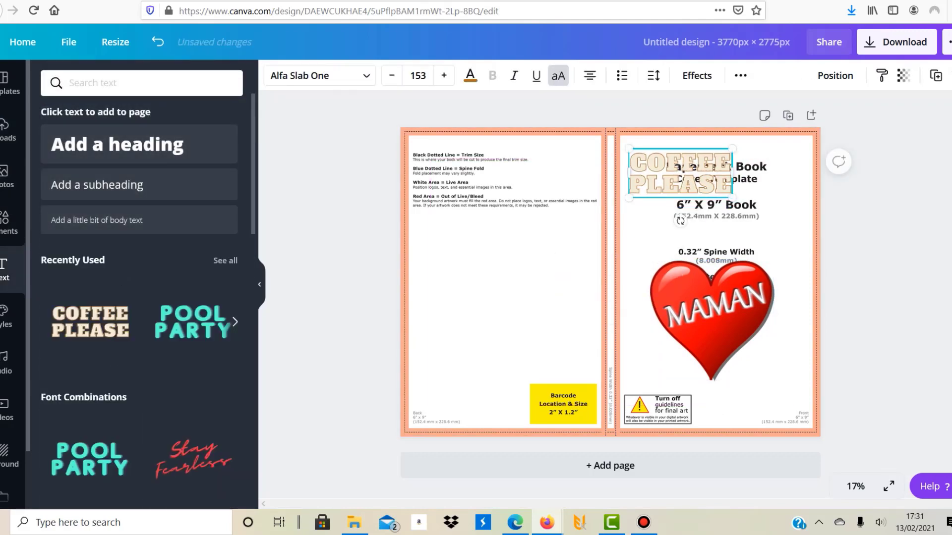
{"action": "left_click_drag", "start_coordinate": [737, 200], "coordinate": [804, 232]}
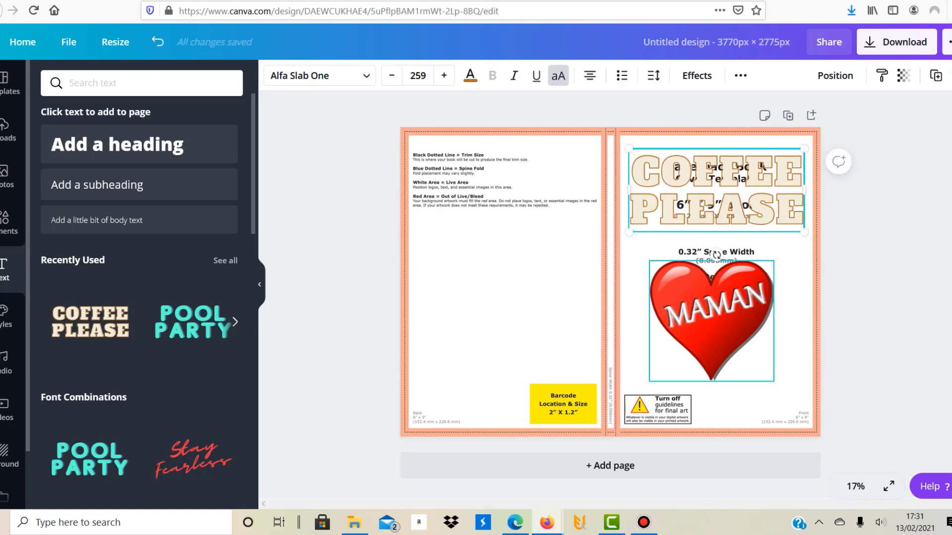
{"action": "left_click_drag", "start_coordinate": [716, 255], "coordinate": [719, 249]}
{"action": "left_click_drag", "start_coordinate": [779, 378], "coordinate": [789, 384]}
{"action": "left_click_drag", "start_coordinate": [722, 317], "coordinate": [715, 315]}
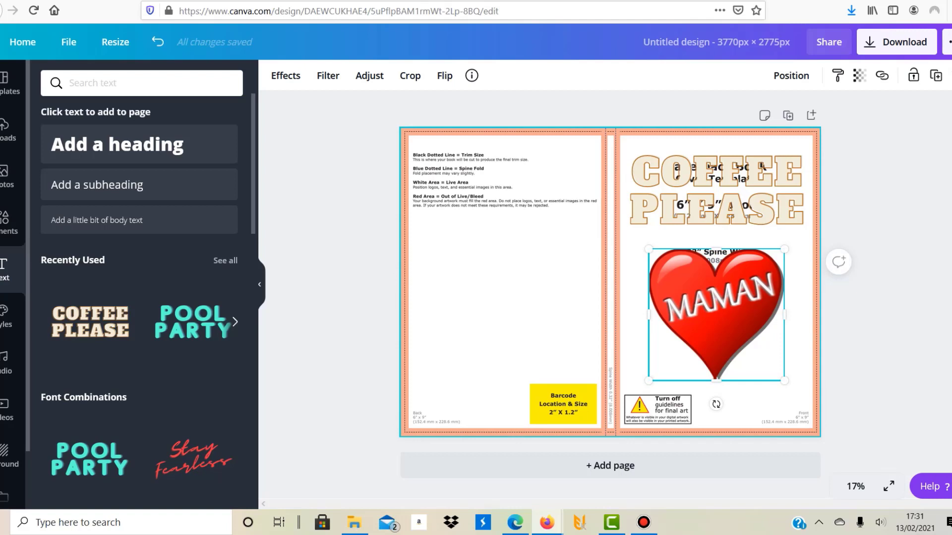
Step: Add the red Stay Fearless script text and enlarge it across the upper back cover
{"action": "left_click", "coordinate": [193, 458]}
{"action": "left_click_drag", "start_coordinate": [610, 281], "coordinate": [496, 249]}
{"action": "left_click_drag", "start_coordinate": [548, 283], "coordinate": [599, 332]}
{"action": "left_click_drag", "start_coordinate": [520, 273], "coordinate": [501, 247]}
{"action": "left_click_drag", "start_coordinate": [422, 196], "coordinate": [414, 154]}
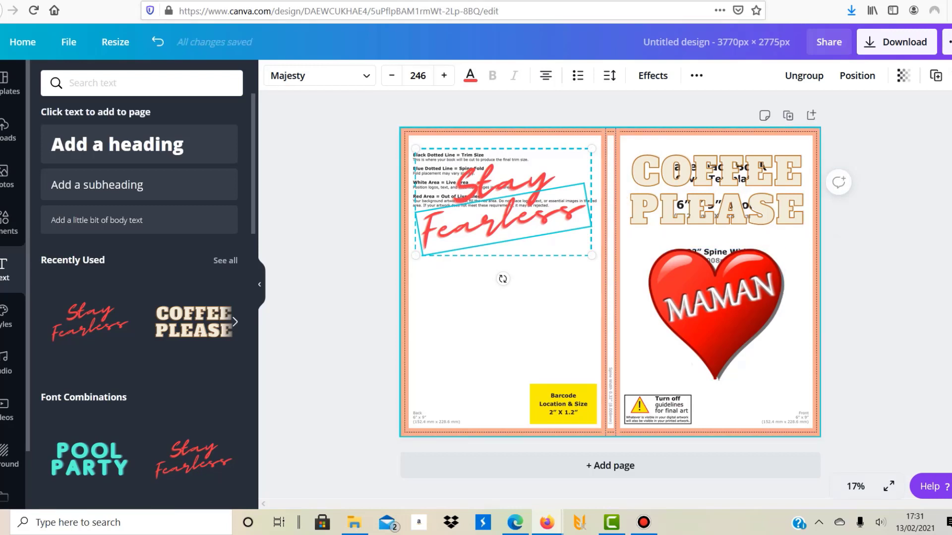
{"action": "key", "text": "Escape"}
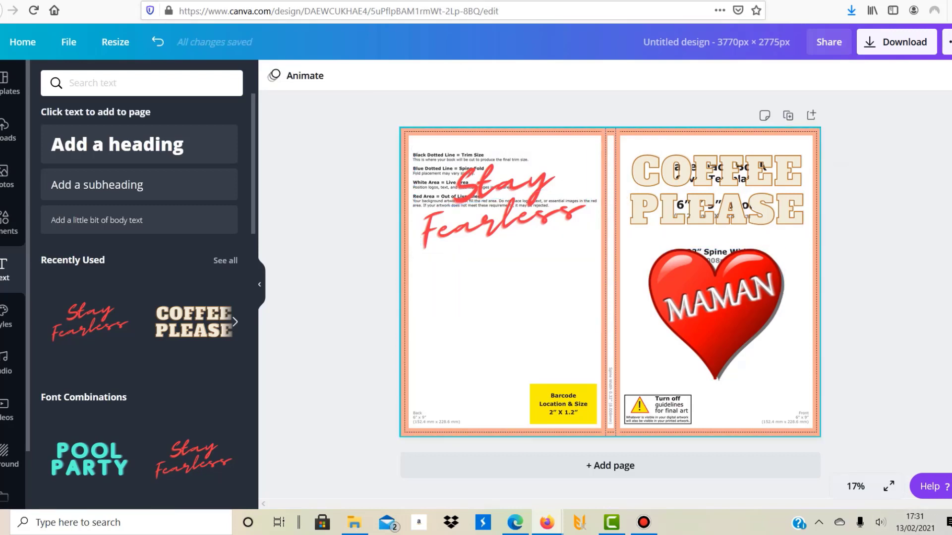
{"action": "left_click", "coordinate": [496, 322]}
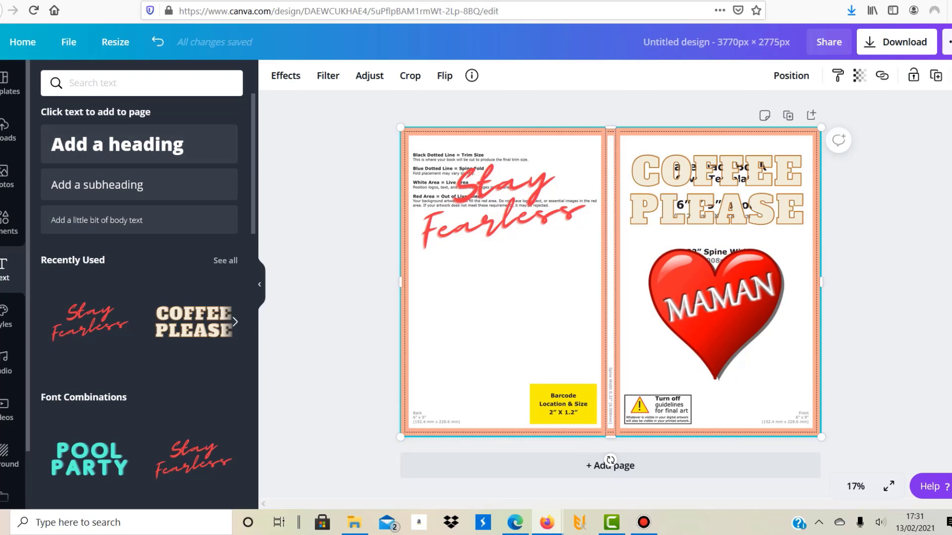
Step: Delete the selected 6x9_BW_140 template image from the spread
{"action": "key", "text": "Delete"}
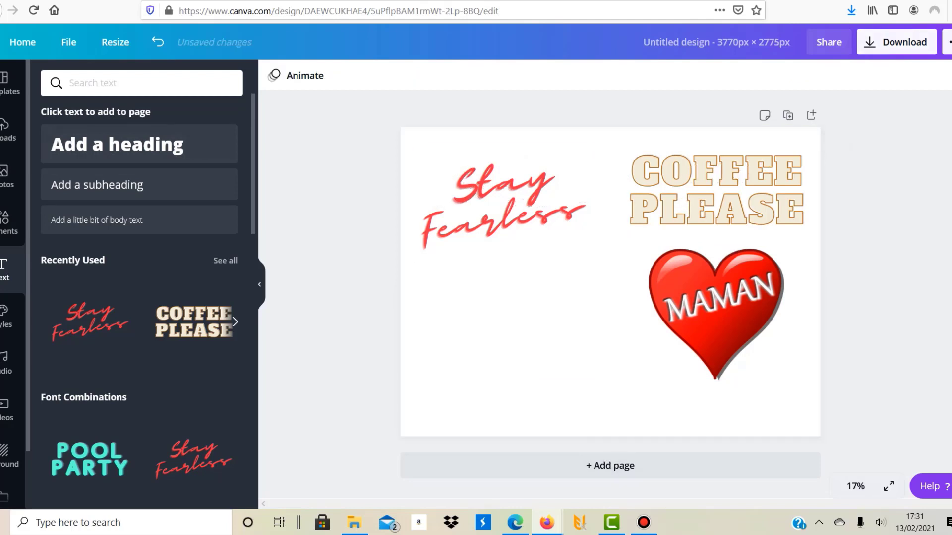